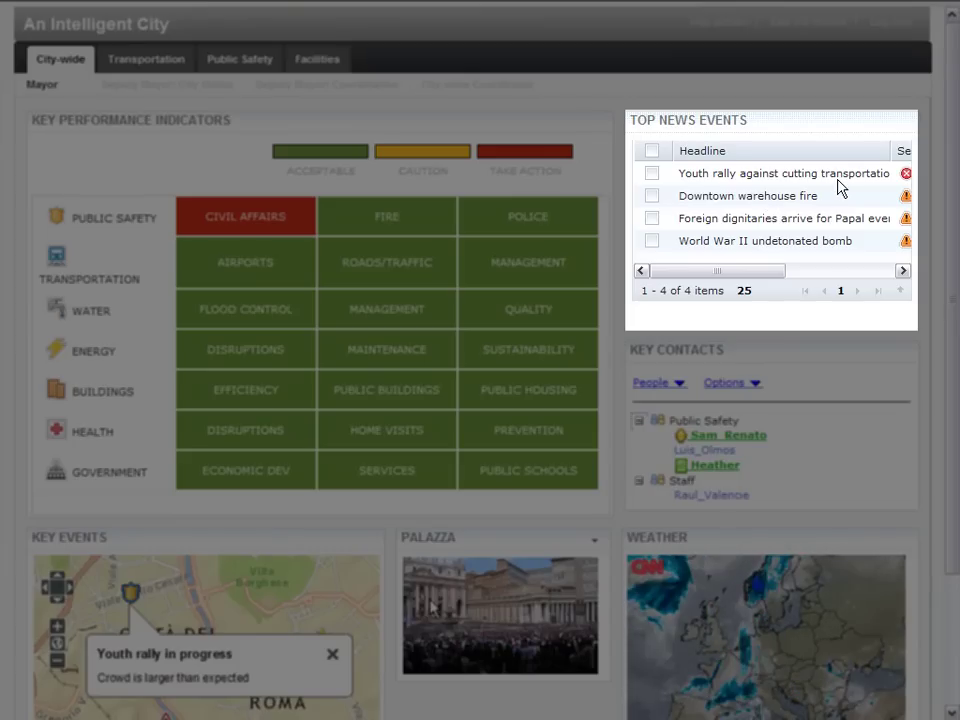
# Scroll down the Mayor's overview dashboard.
pyautogui.scroll(-2, 950, 462)
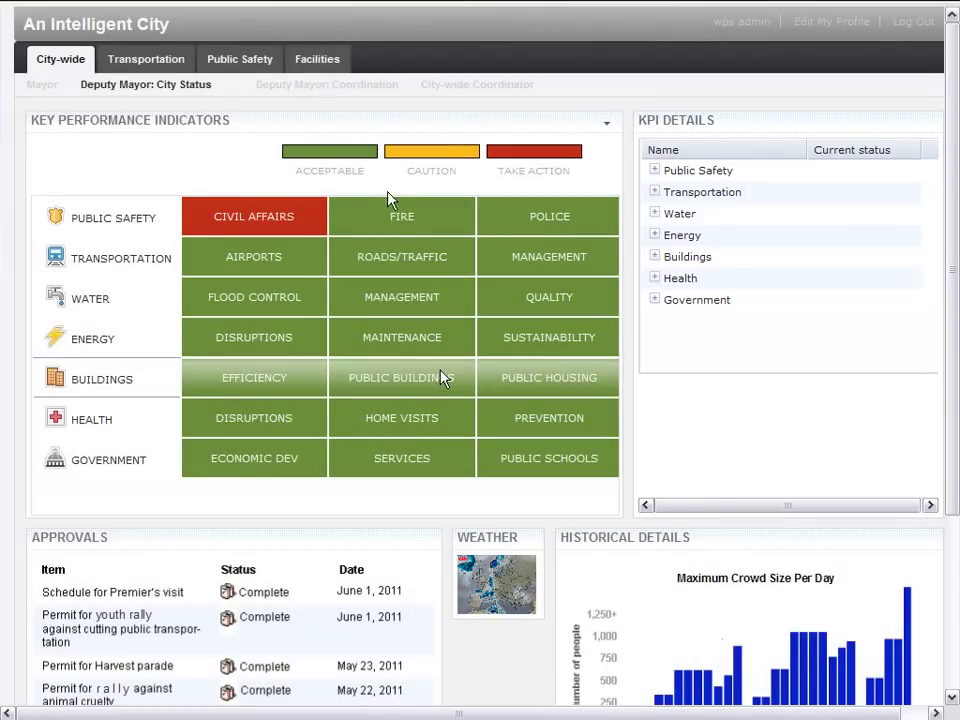
# Show the FIRE indicator in KPI Details and expand Fire to reveal its sub-indicators.
pyautogui.click(396, 218)
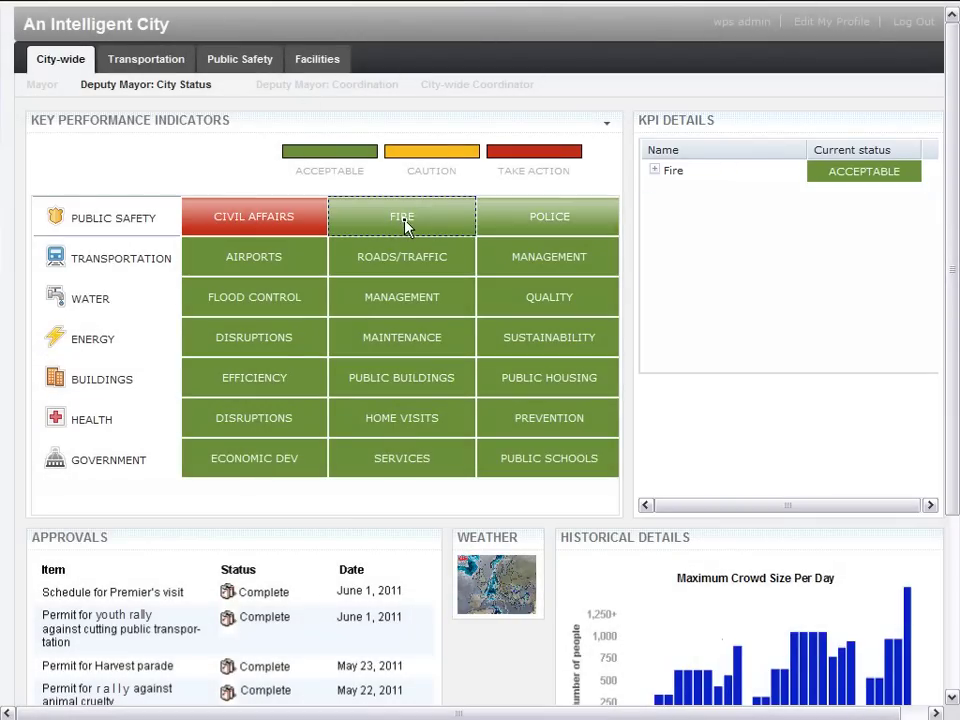
pyautogui.click(664, 180)
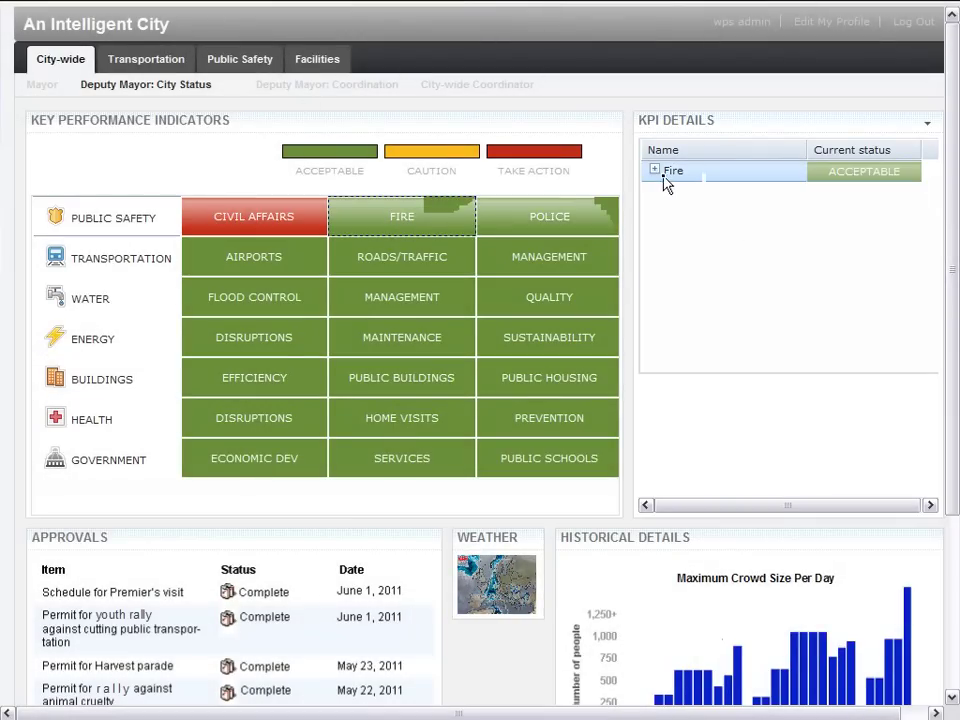
pyautogui.click(657, 176)
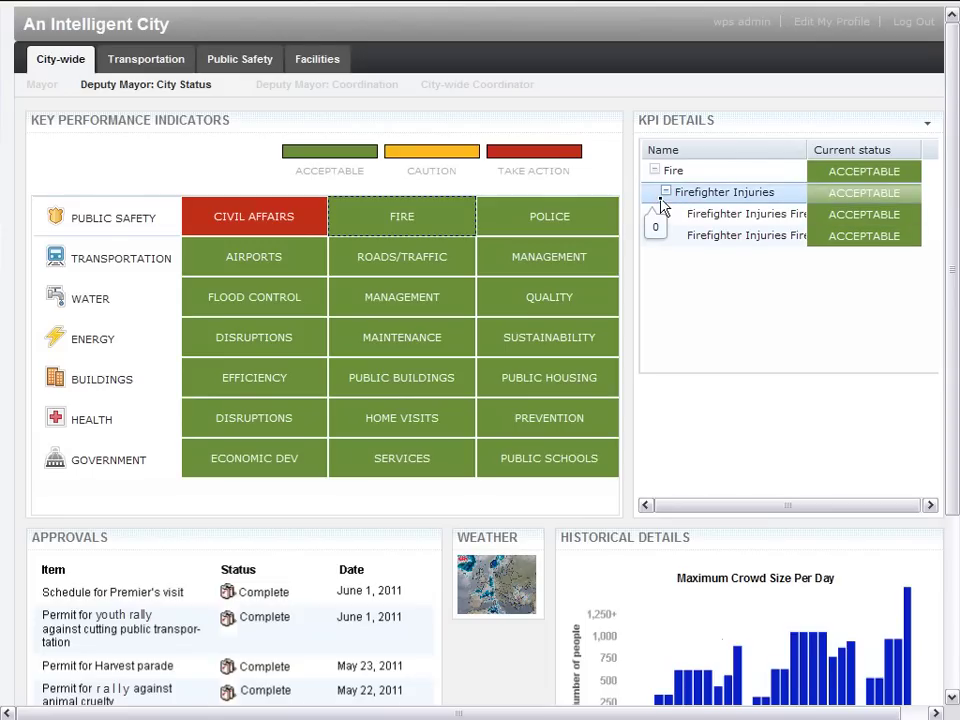
pyautogui.scroll(-3, 950, 480)
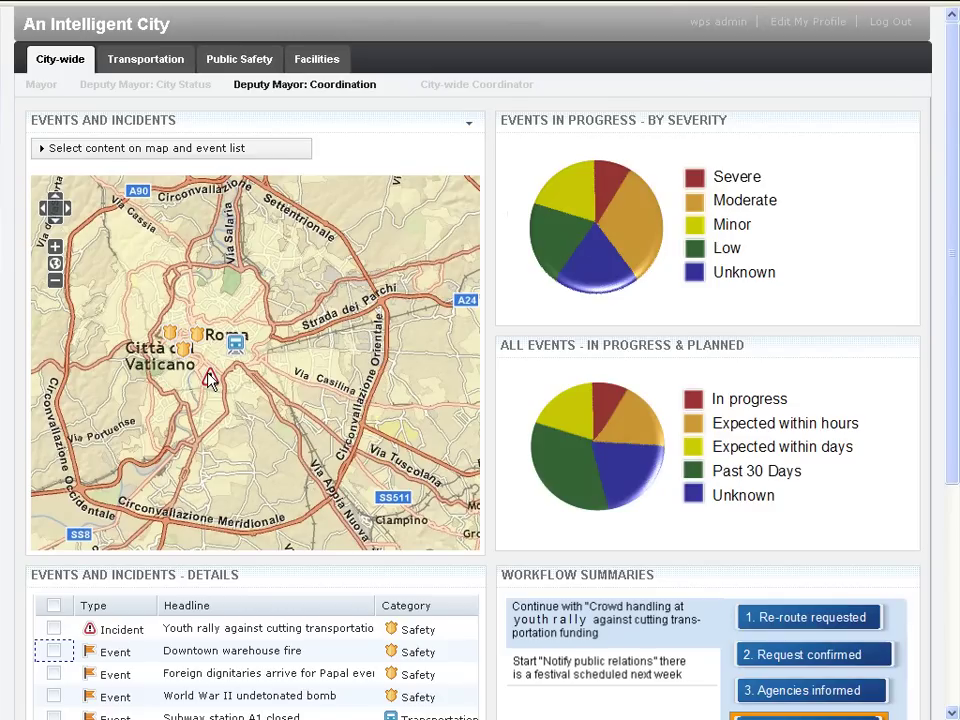
# Check the youth rally incident's details on the map, then bring up the map and event list category filters.
pyautogui.click(210, 381)
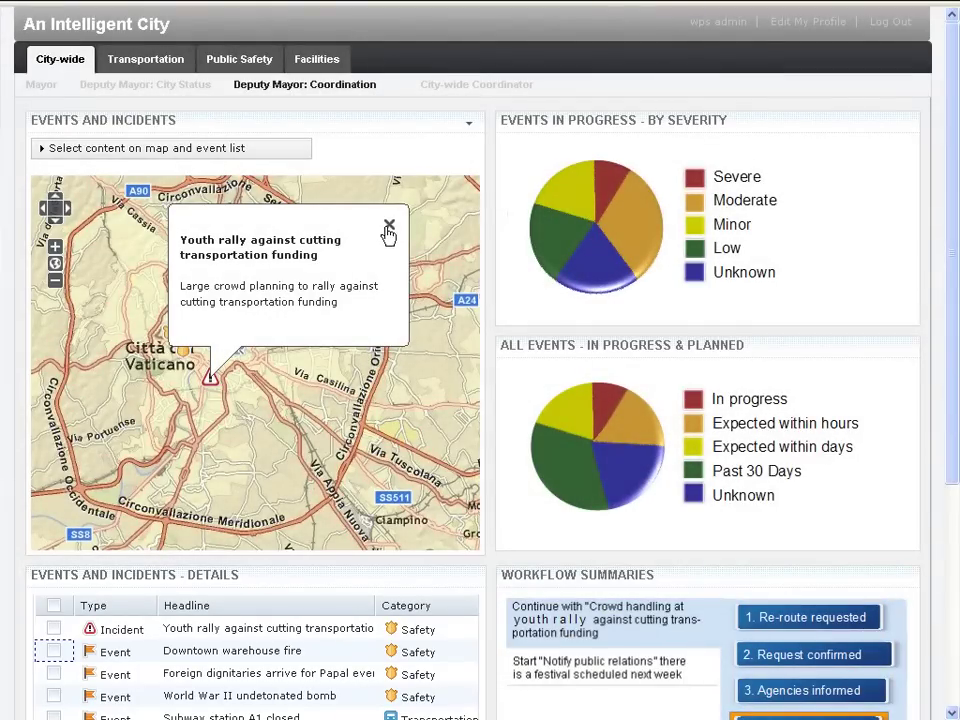
pyautogui.click(389, 228)
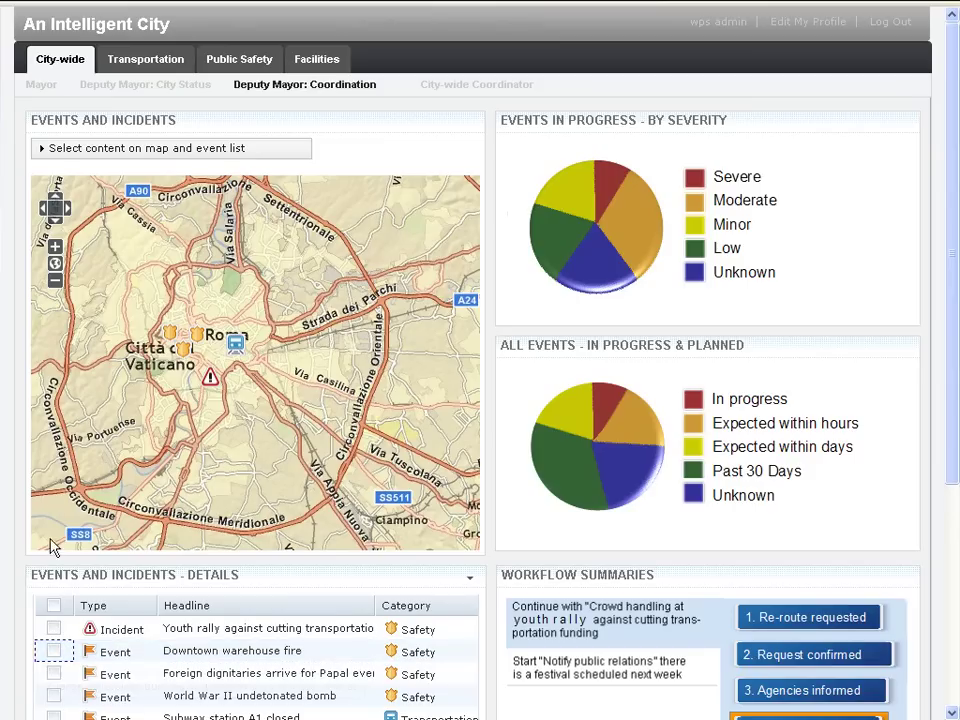
pyautogui.click(50, 152)
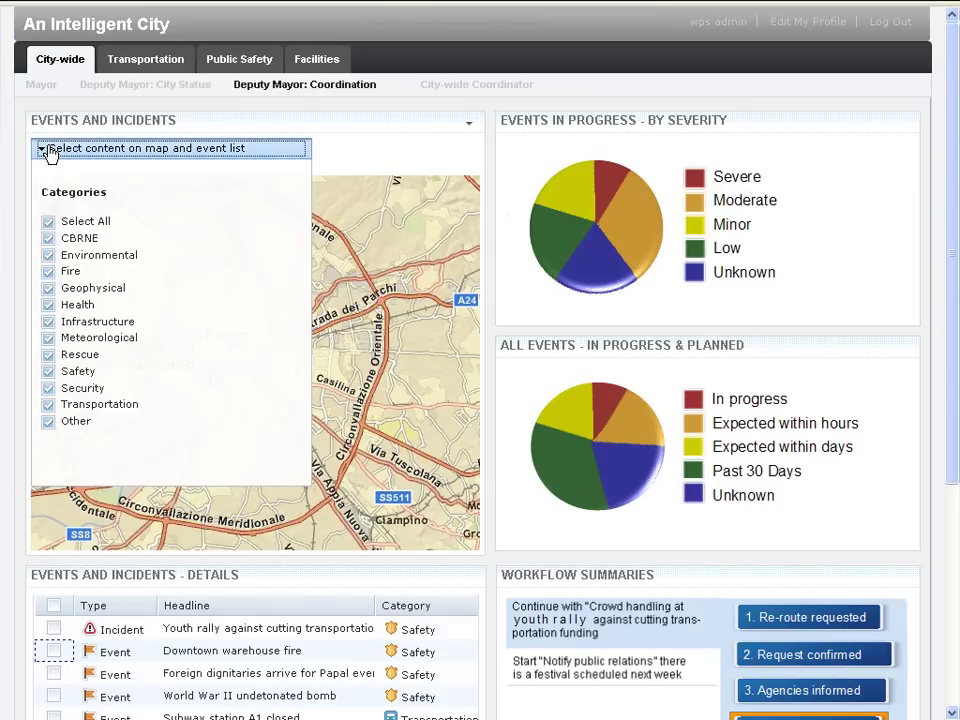
# Collapse the Categories panel and check the Downtown warehouse fire row in Events and Incidents - Details.
pyautogui.click(47, 149)
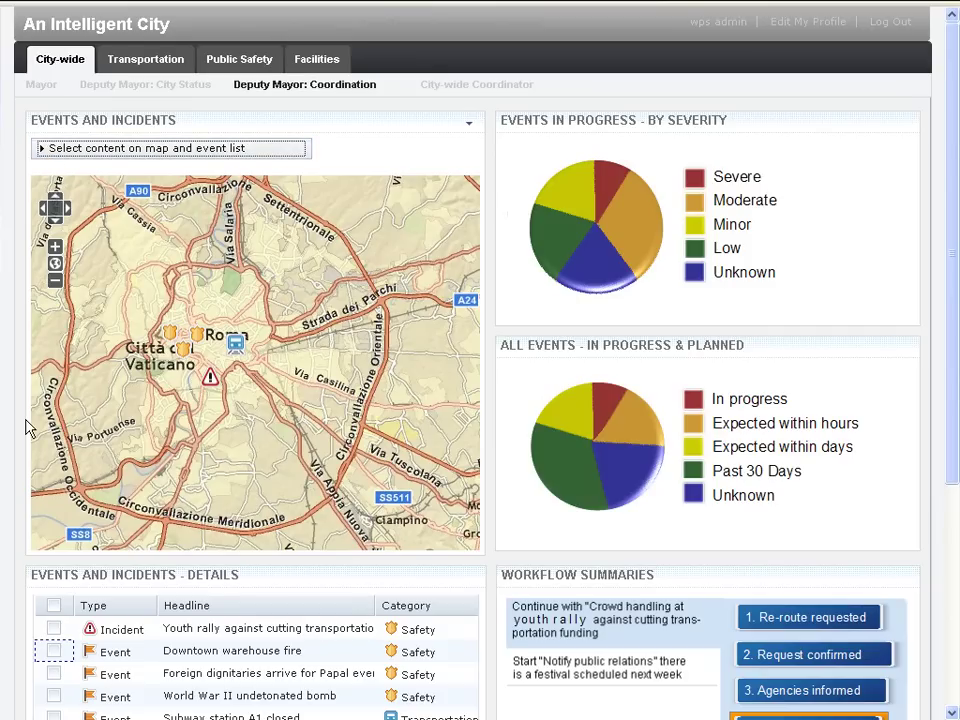
pyautogui.moveTo(55, 660)
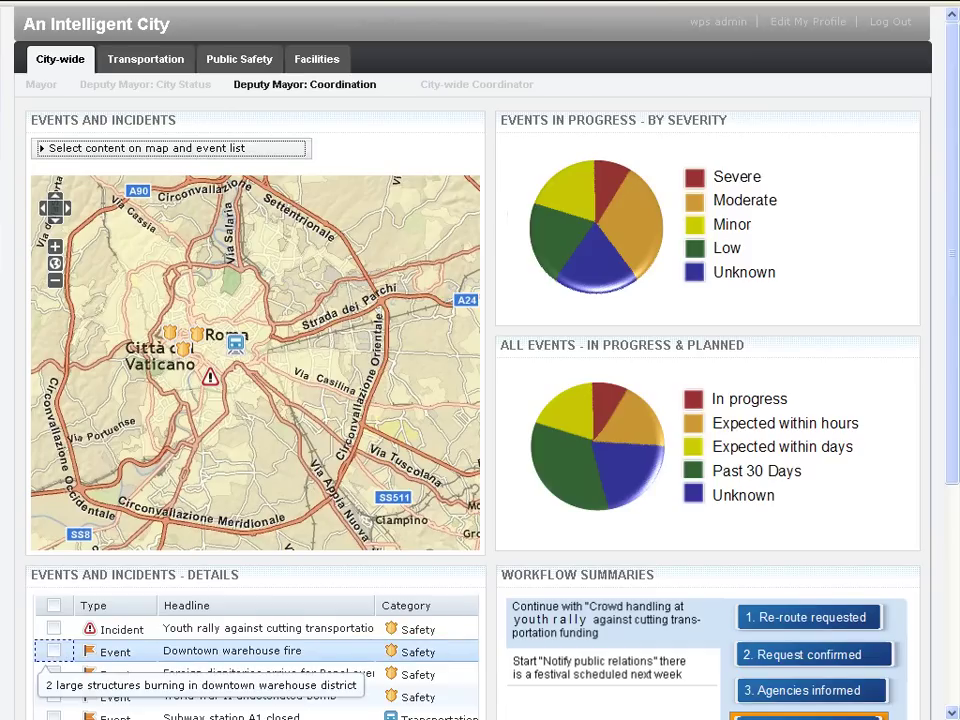
pyautogui.click(56, 654)
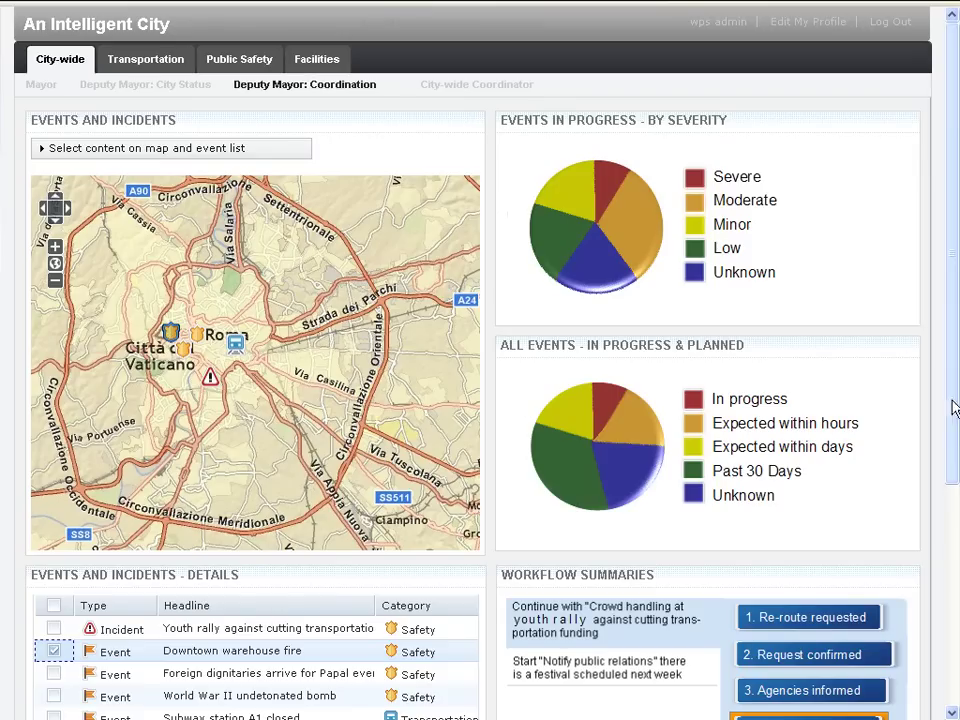
# Scroll to the rally workflow's Re-route confirmed step and the key contacts and notifications.
pyautogui.moveTo(956, 414); pyautogui.dragTo(955, 592)
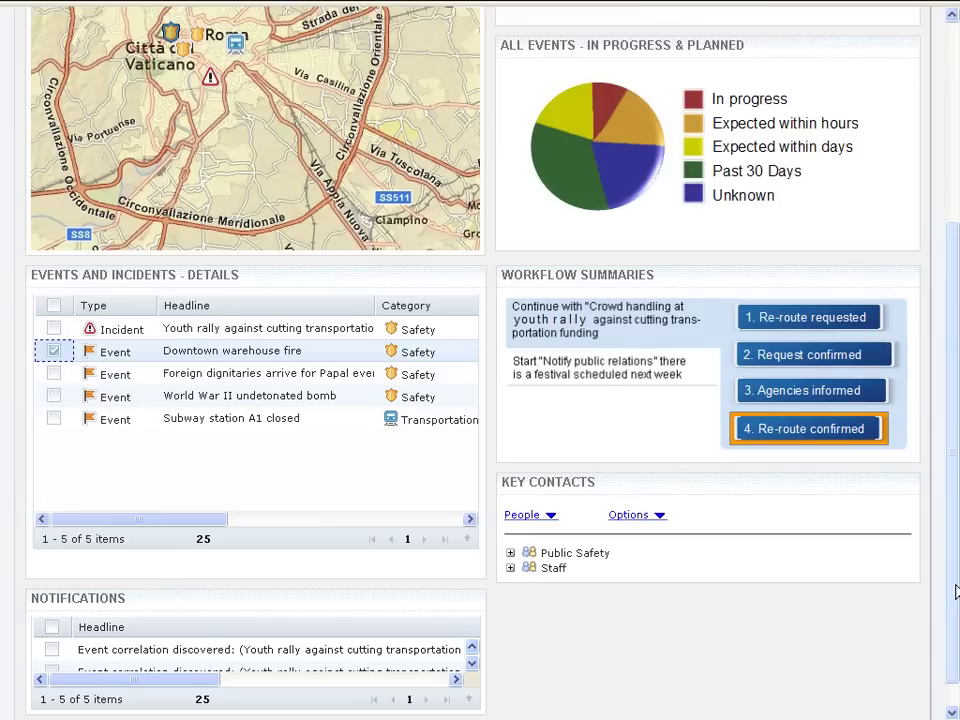
pyautogui.scroll(5, 955, 592)
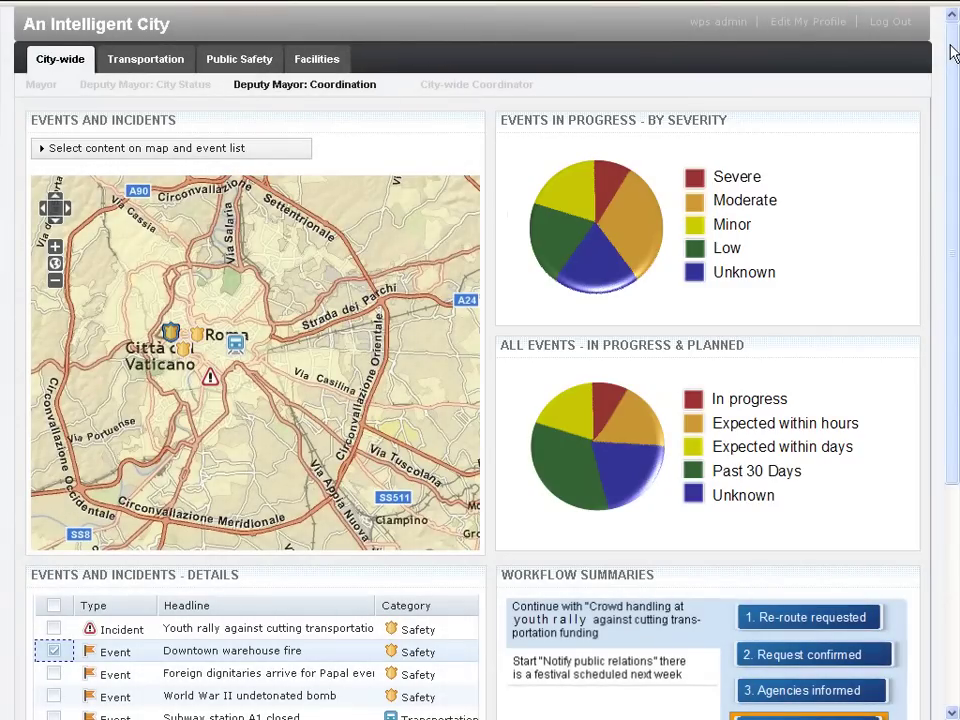
pyautogui.click(952, 712)
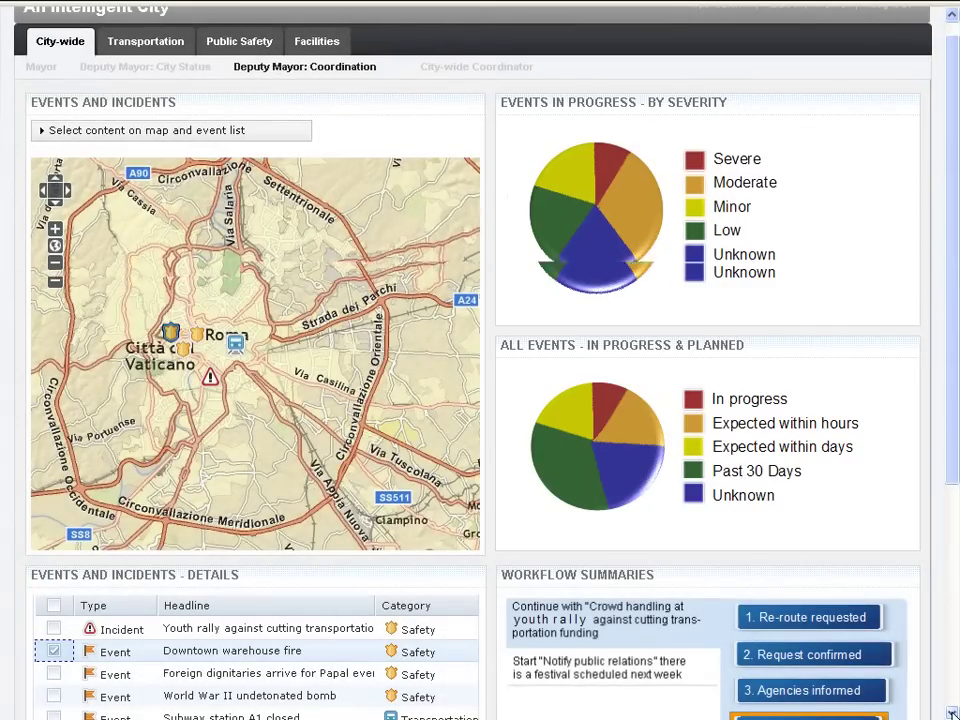
pyautogui.click(952, 712)
pyautogui.click(952, 712)
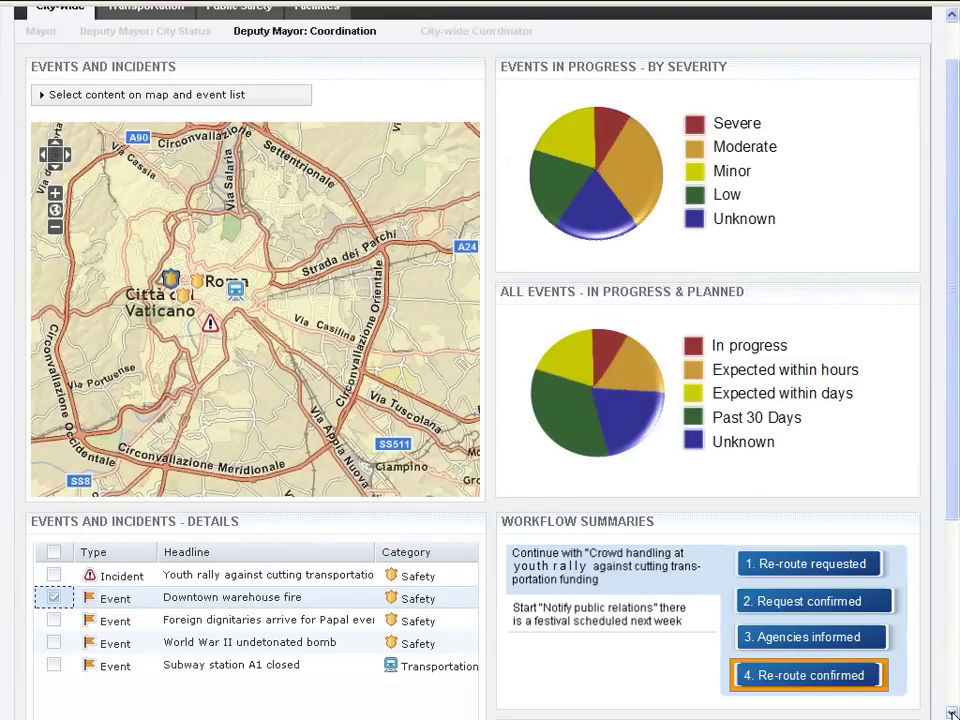
pyautogui.click(951, 652)
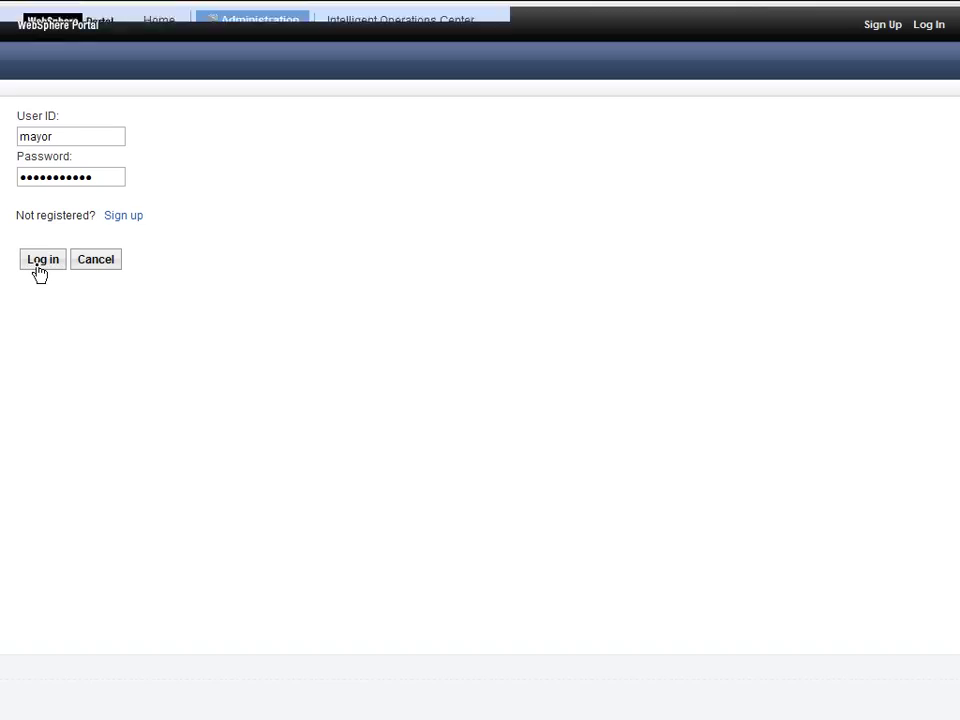
# Log back in to the portal and review the Youth rally row in Top News Events.
pyautogui.click(40, 262)
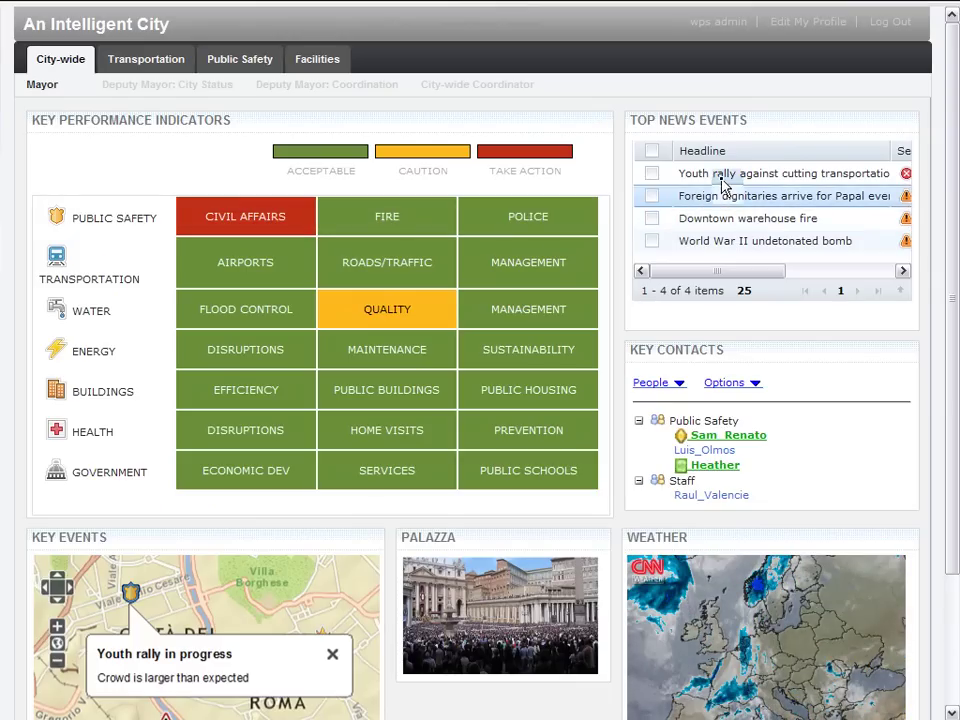
pyautogui.moveTo(724, 187)
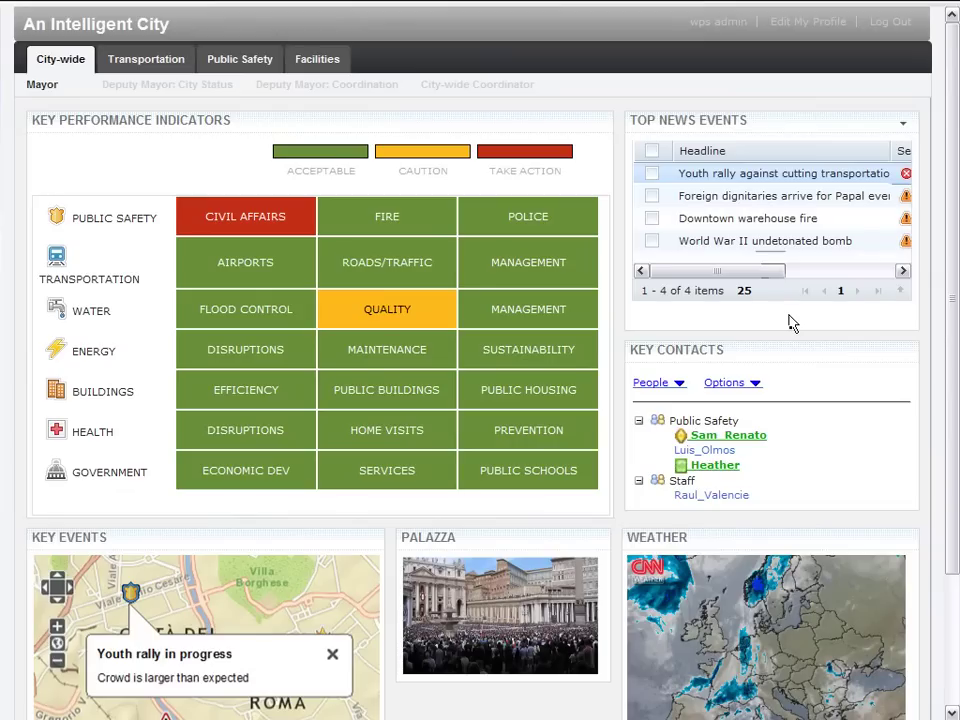
# Open a chat with the online Public Safety contact and type 'Are you aware of the rally going on?'.
pyautogui.click(714, 437)
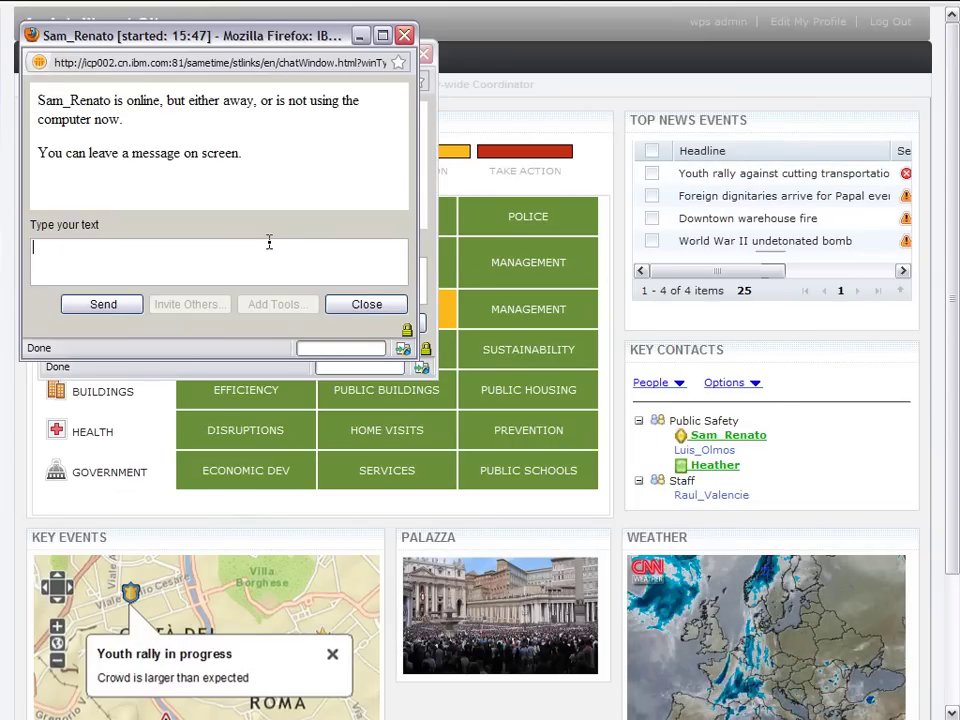
pyautogui.write('Are you aware of the rally ')
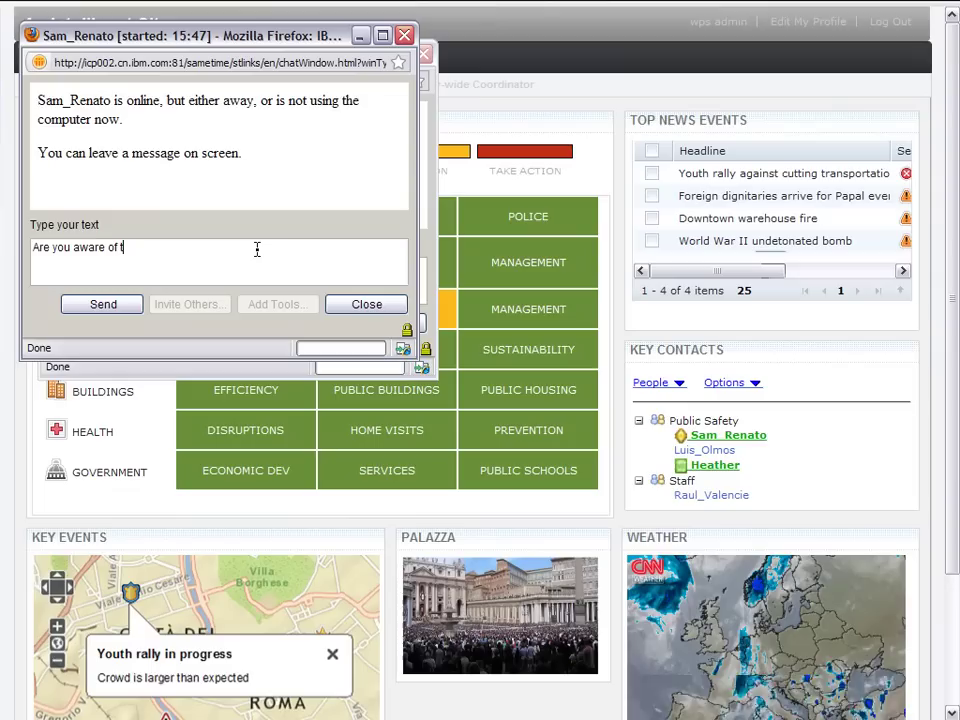
pyautogui.write('going on?')
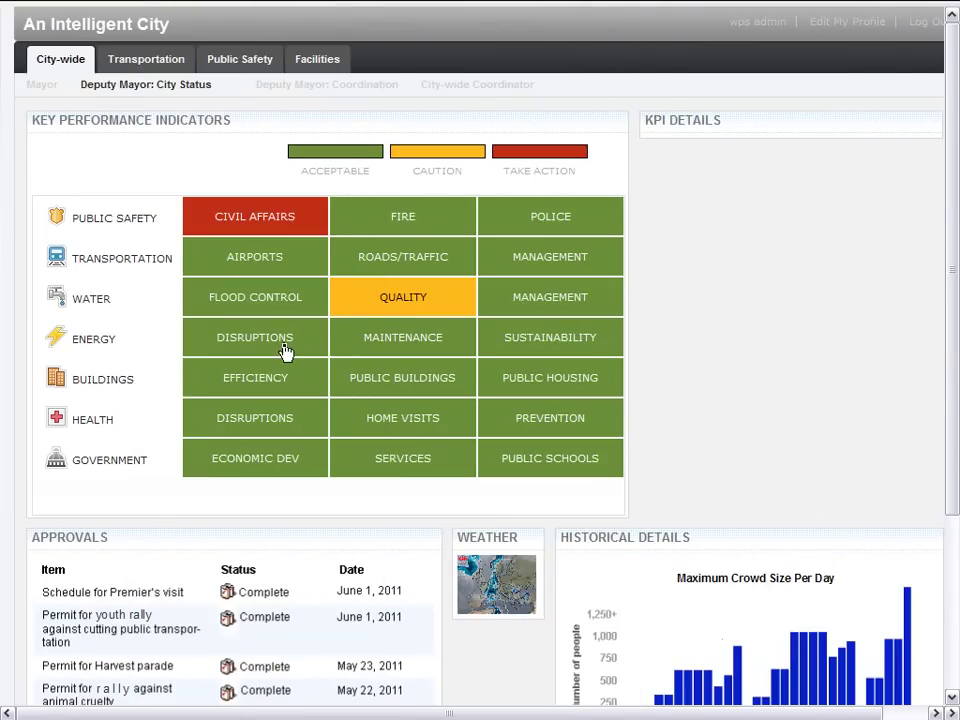
# Expand Civil Affairs in KPI Details and select Total Active Crowd Size, showing 5000.
pyautogui.scroll(-1, 925, 628)
pyautogui.click(247, 175)
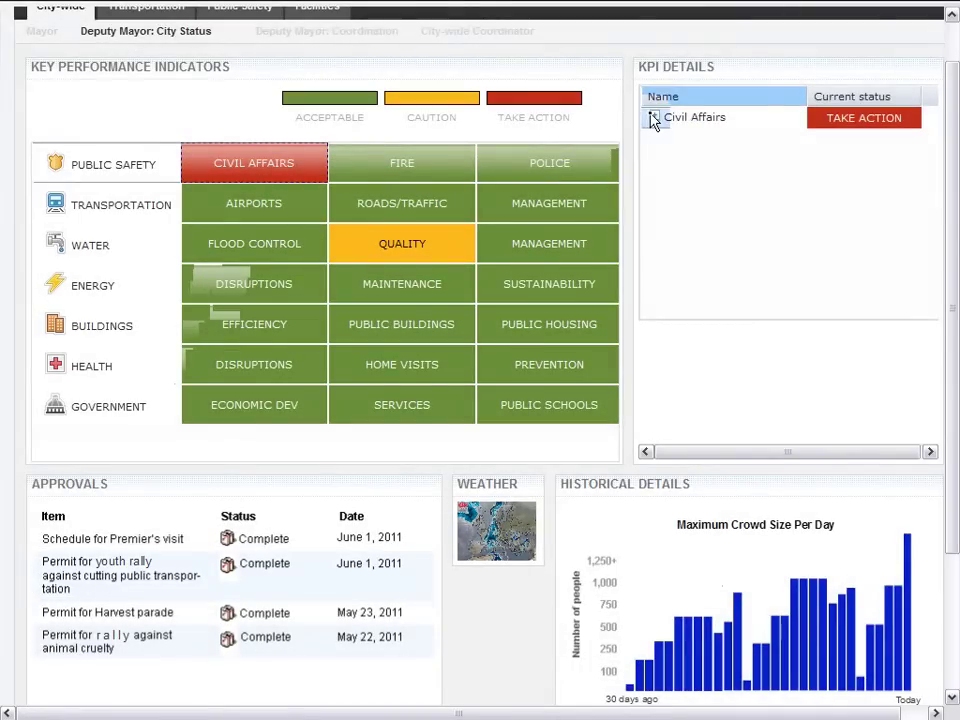
pyautogui.click(652, 117)
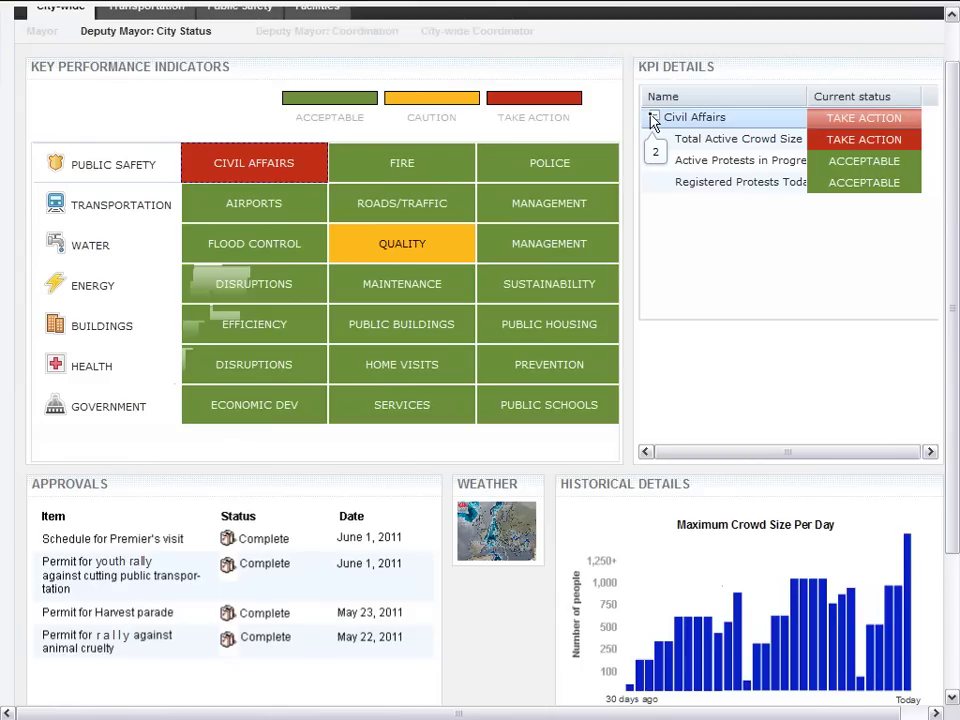
pyautogui.click(668, 142)
pyautogui.moveTo(667, 147)
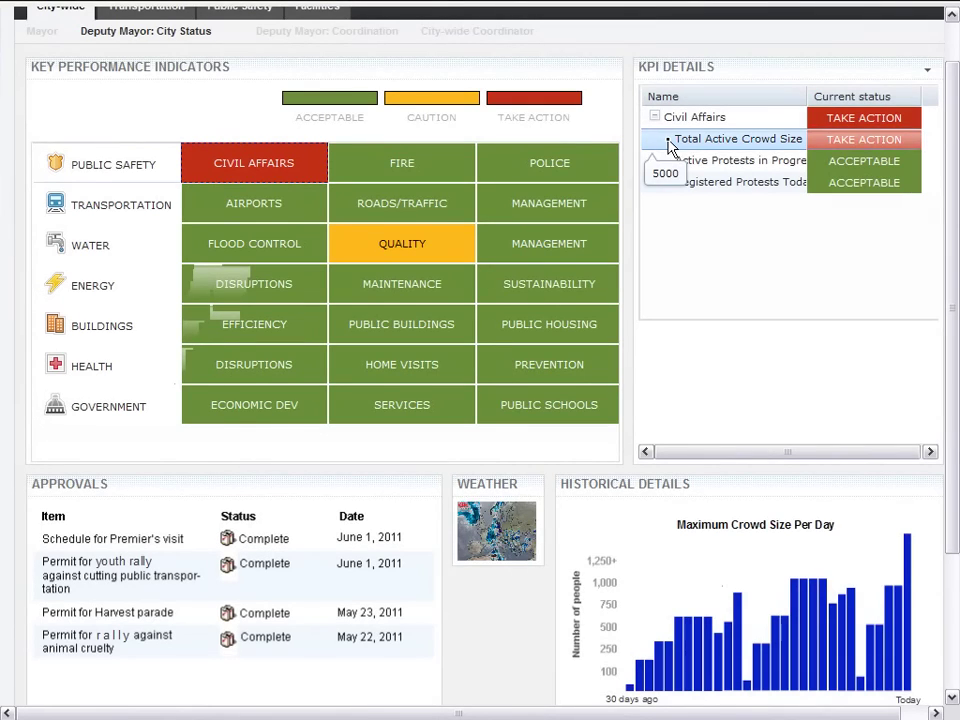
pyautogui.scroll(-3, 879, 579)
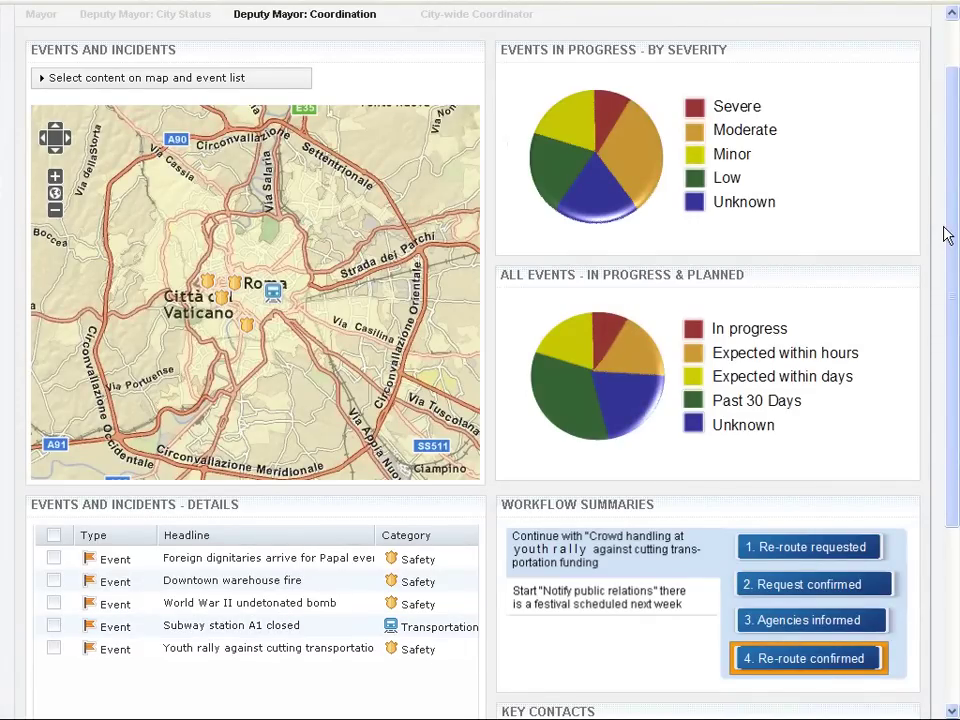
pyautogui.scroll(-3, 947, 234)
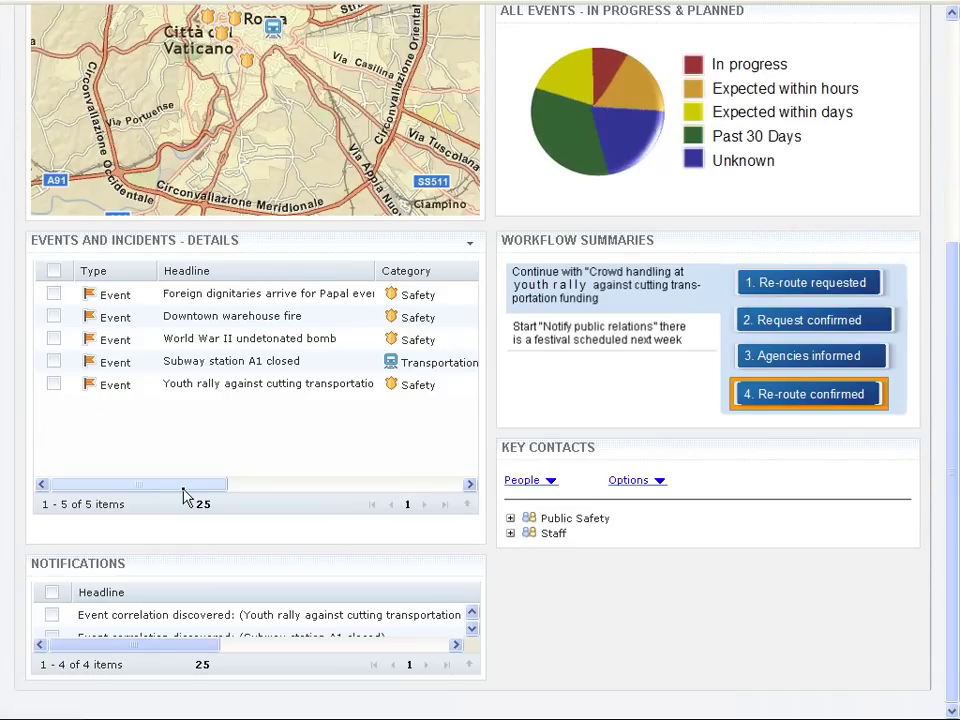
pyautogui.click(118, 320)
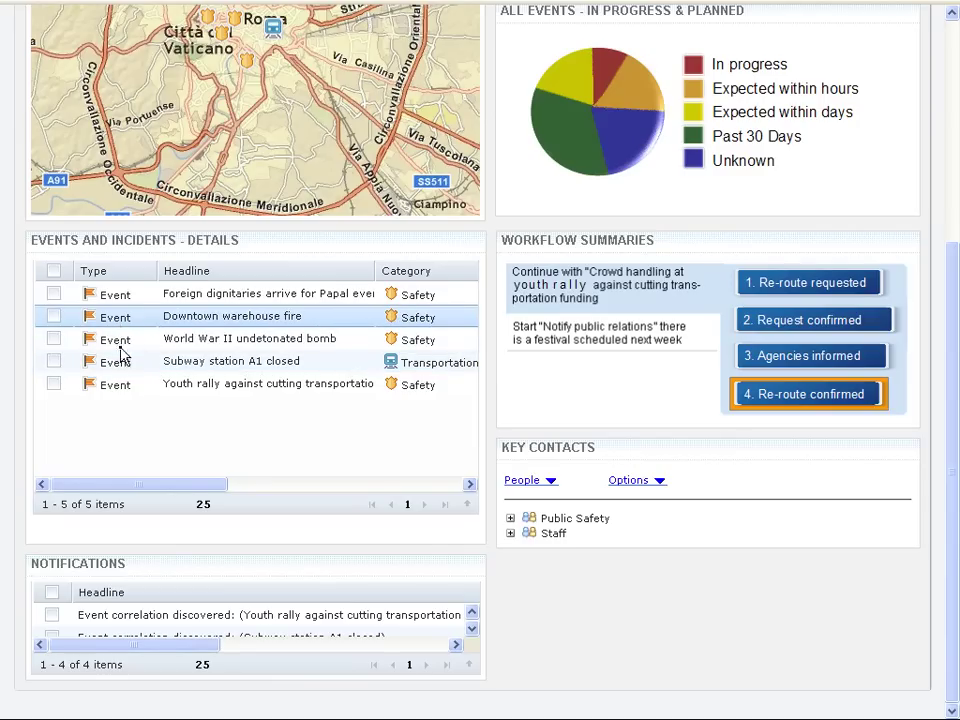
pyautogui.click(124, 364)
pyautogui.click(120, 385)
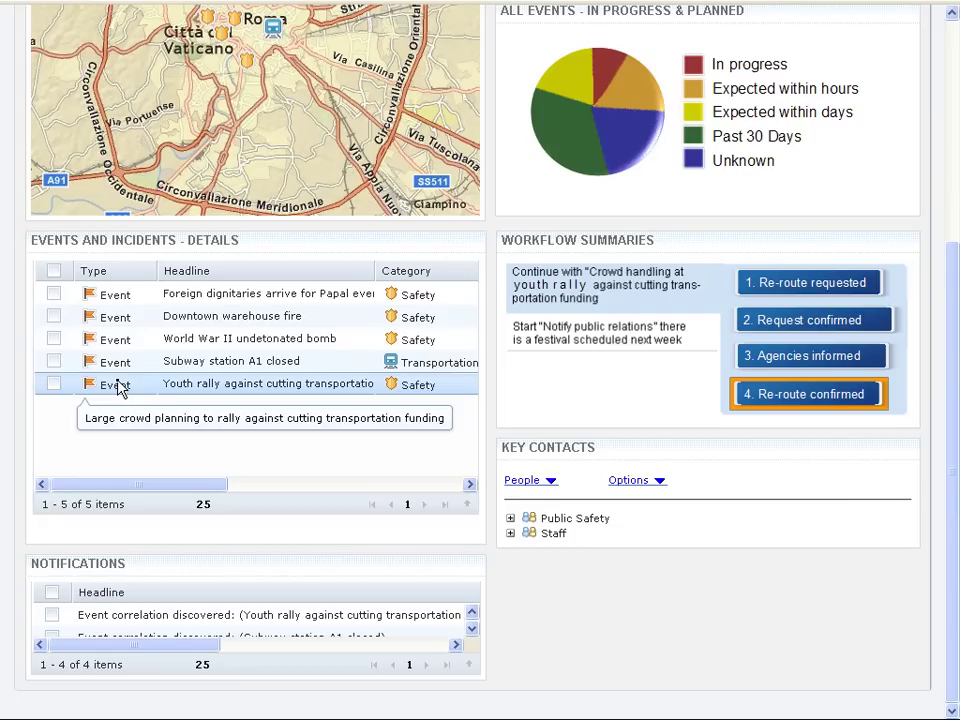
# Apply Escalate to Incident to the Youth rally event and confirm the Escalate Event dialog.
pyautogui.rightClick(118, 385)
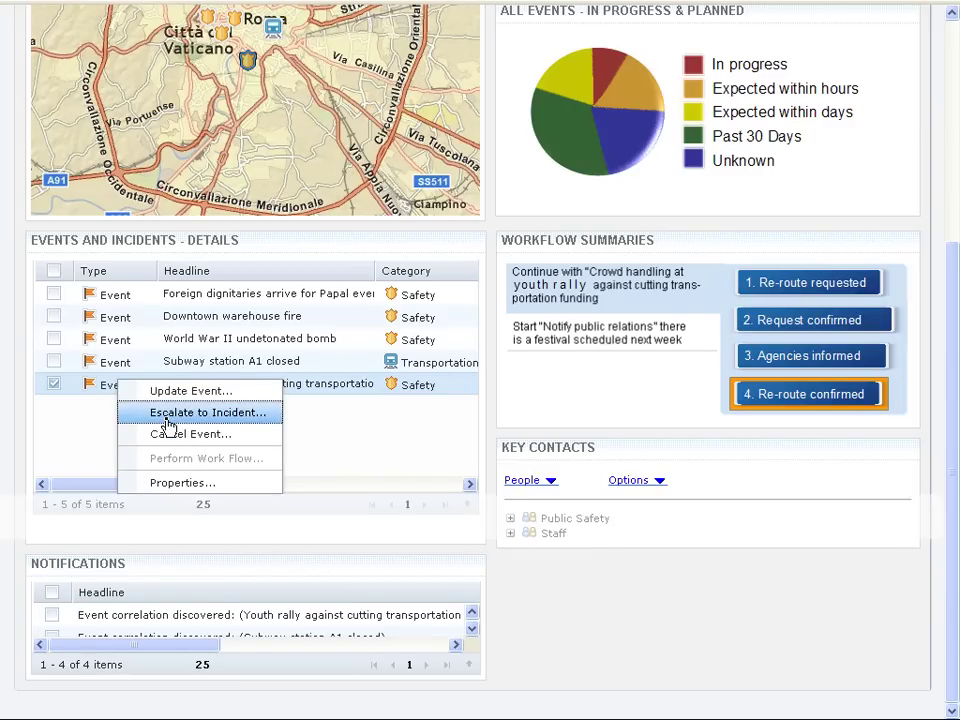
pyautogui.click(168, 426)
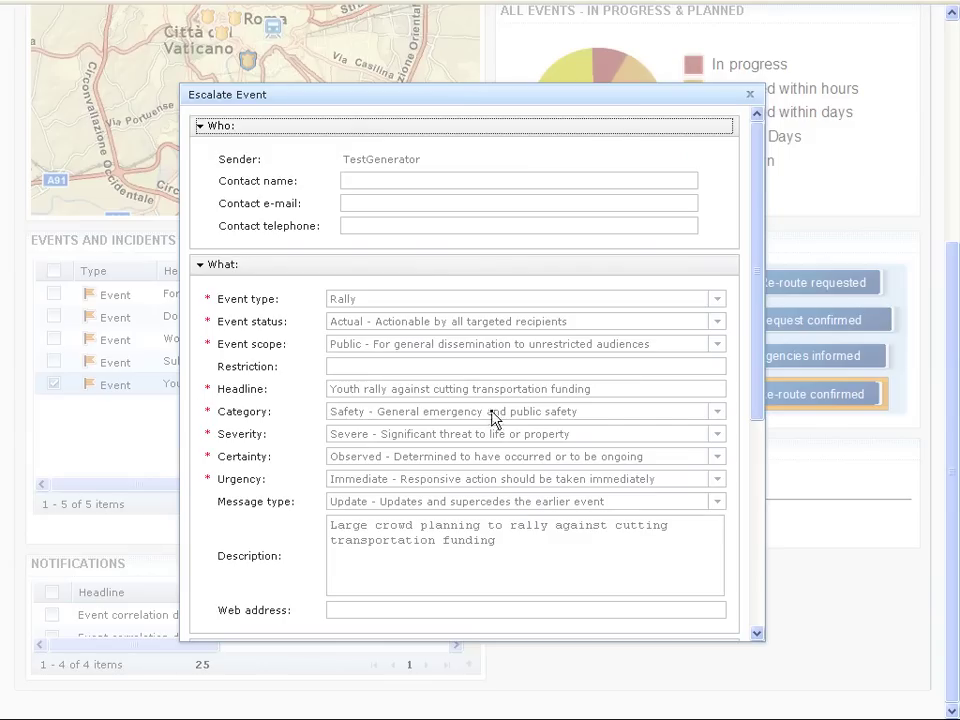
pyautogui.scroll(-5, 770, 580)
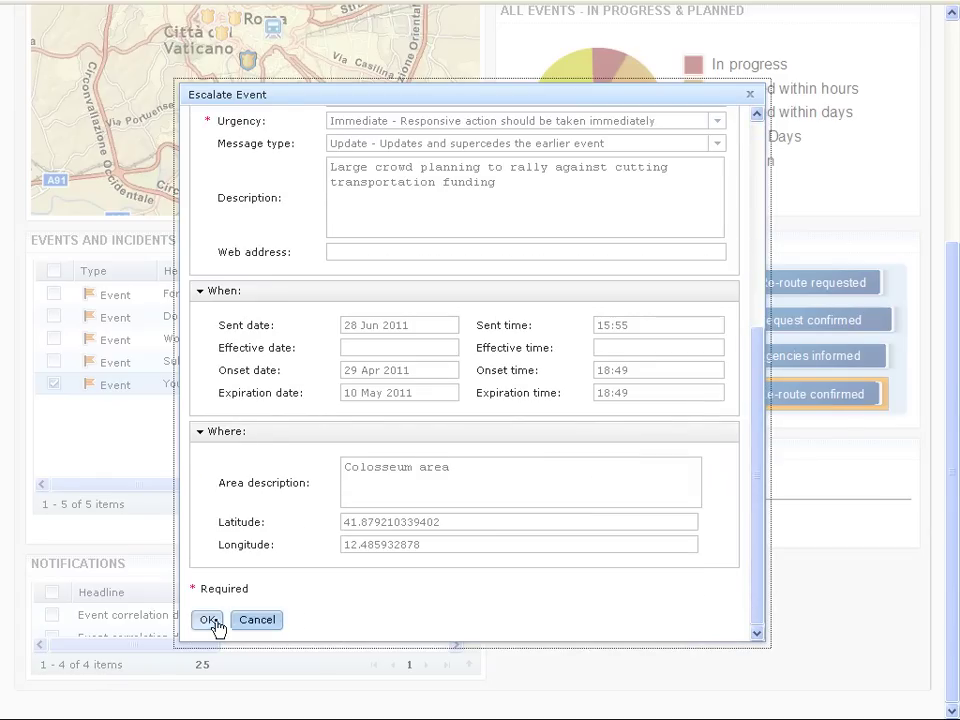
pyautogui.click(209, 620)
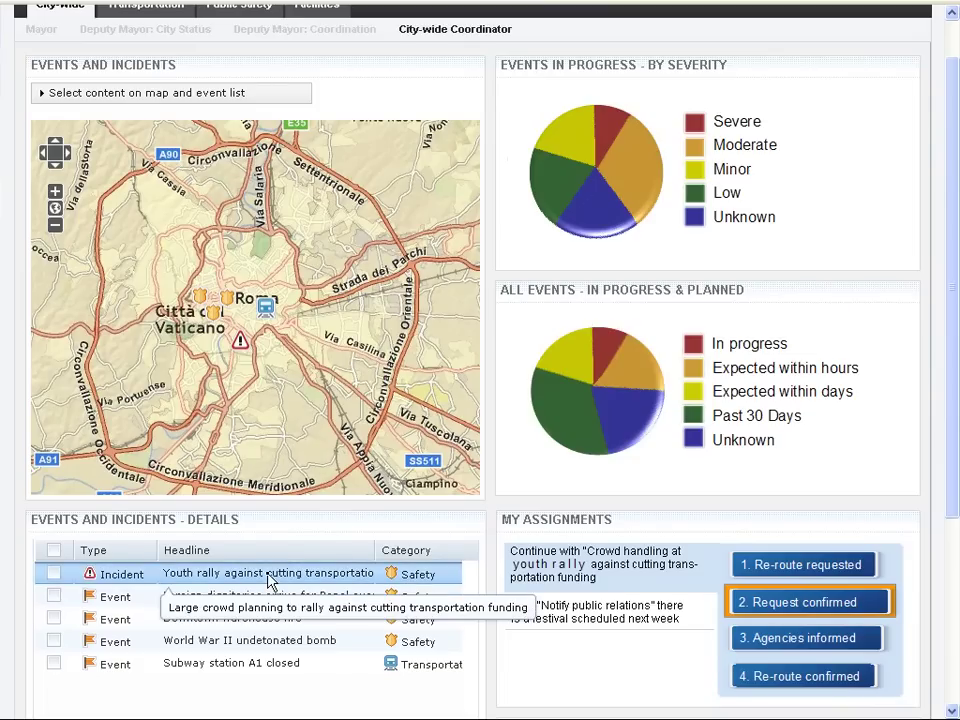
# Run Perform Work Flow on the Youth rally incident to open its standard operating procedure.
pyautogui.rightClick(268, 582)
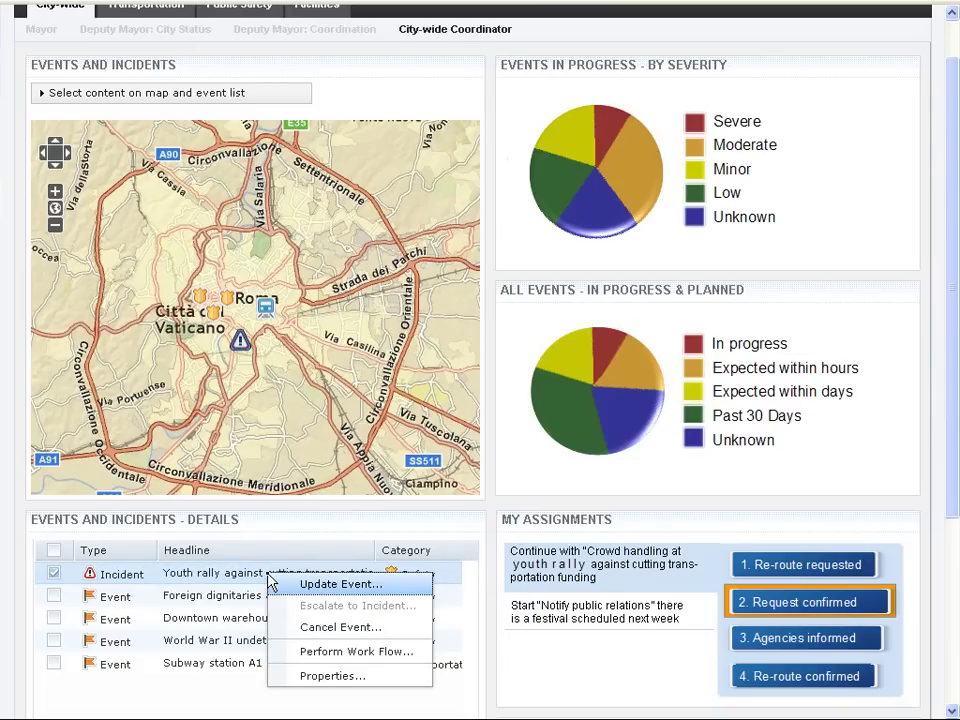
pyautogui.click(302, 658)
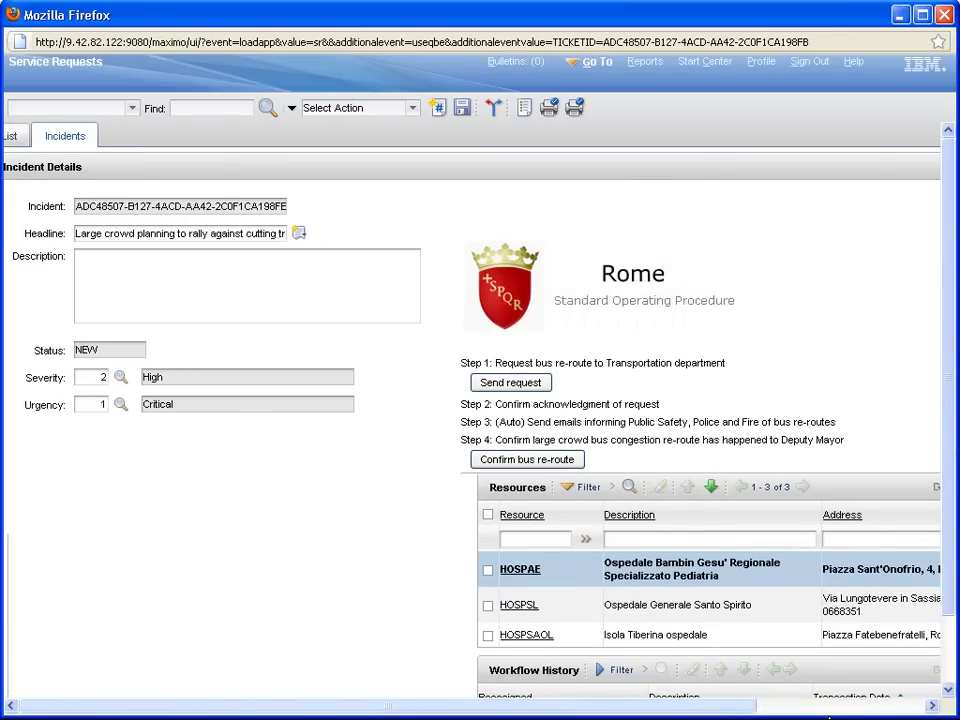
pyautogui.moveTo(744, 710); pyautogui.dragTo(874, 489)
pyautogui.scroll(-2, 942, 580)
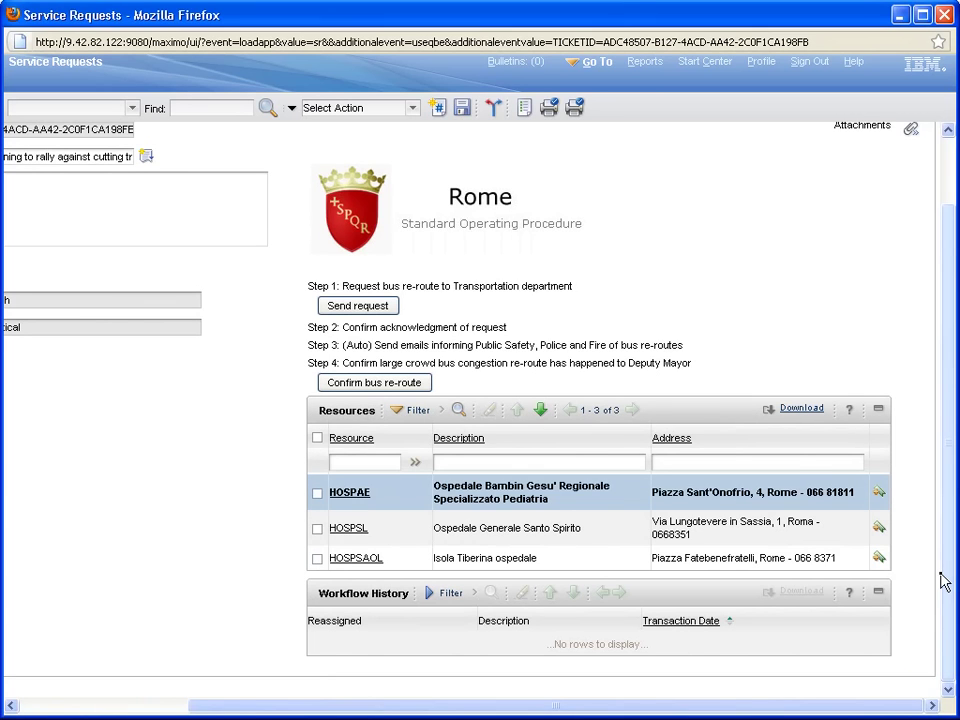